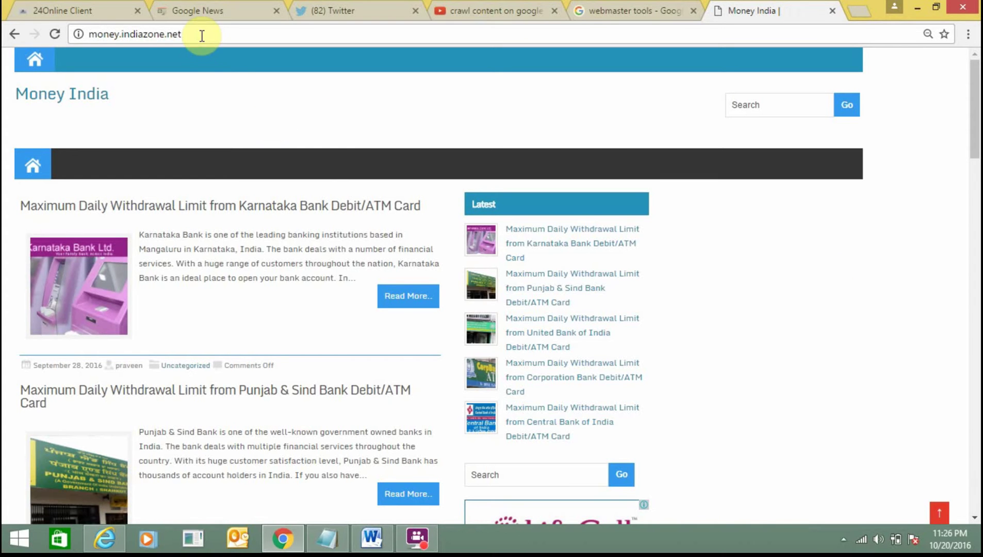
# - Open the Karnataka Bank daily withdrawal limit article on Money India and scroll through it
pyautogui.click(166, 207)
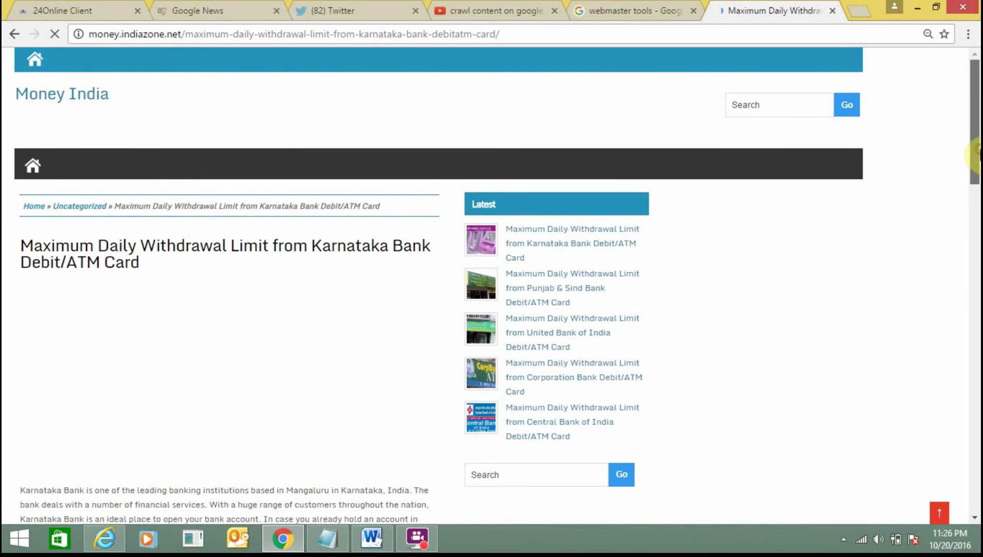
pyautogui.click(979, 260)
pyautogui.moveTo(978, 261); pyautogui.dragTo(979, 150)
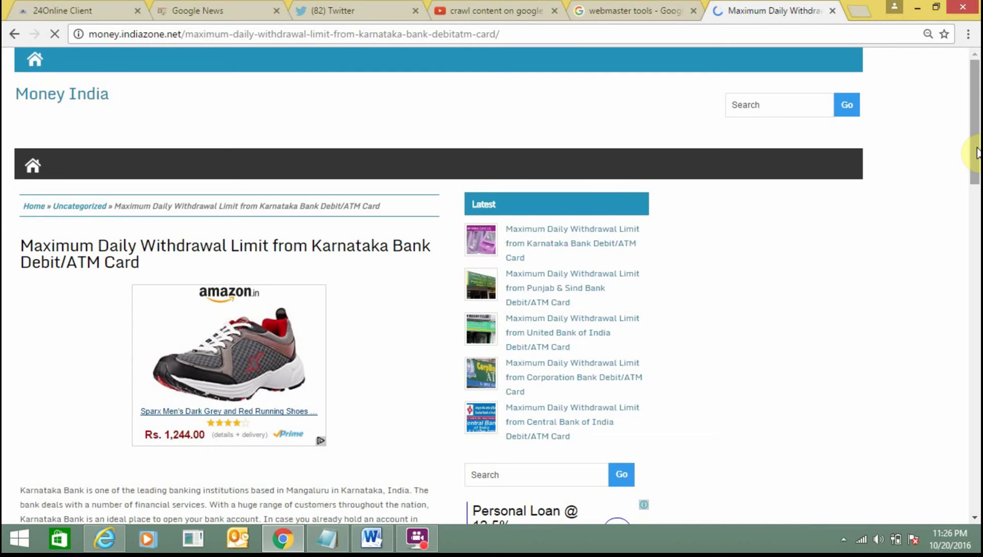
# - Open a new browser tab and start entering 'web' in the address bar to look up webmaster tools
pyautogui.click(862, 11)
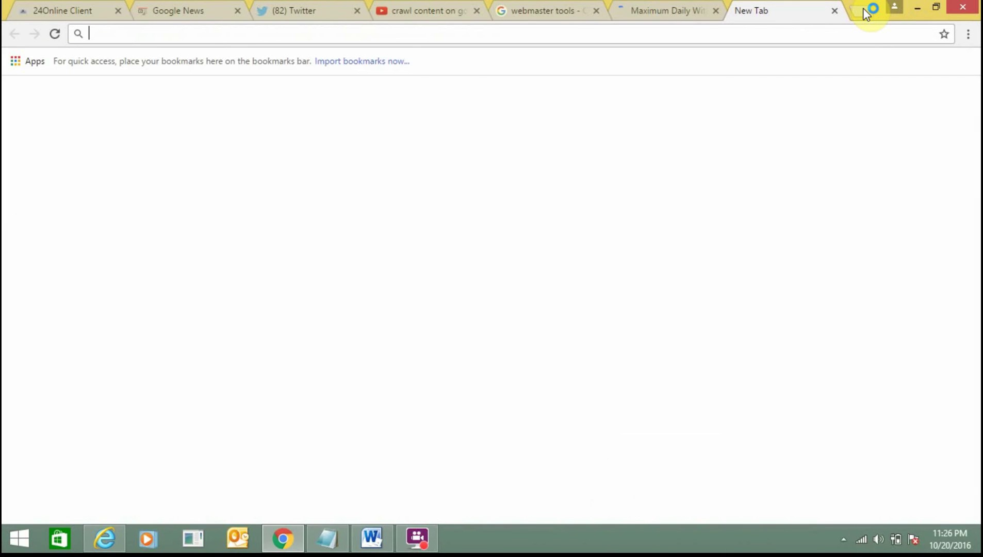
pyautogui.write('webs')
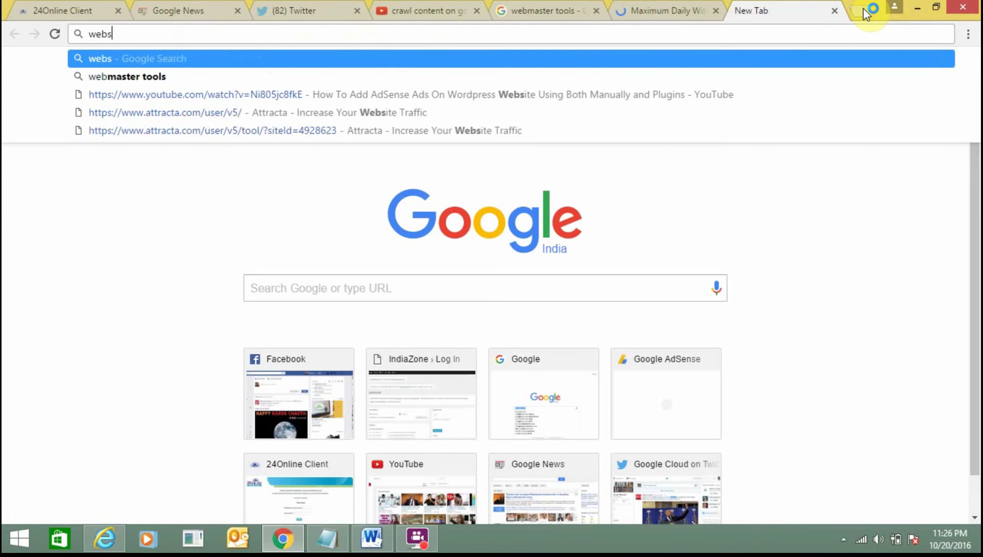
pyautogui.press('BackSpace')
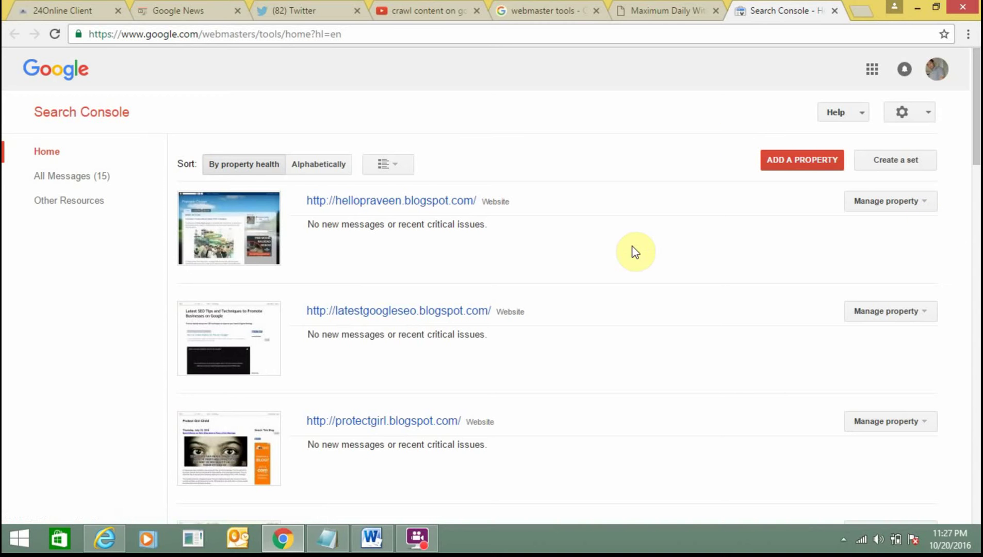
pyautogui.click(691, 7)
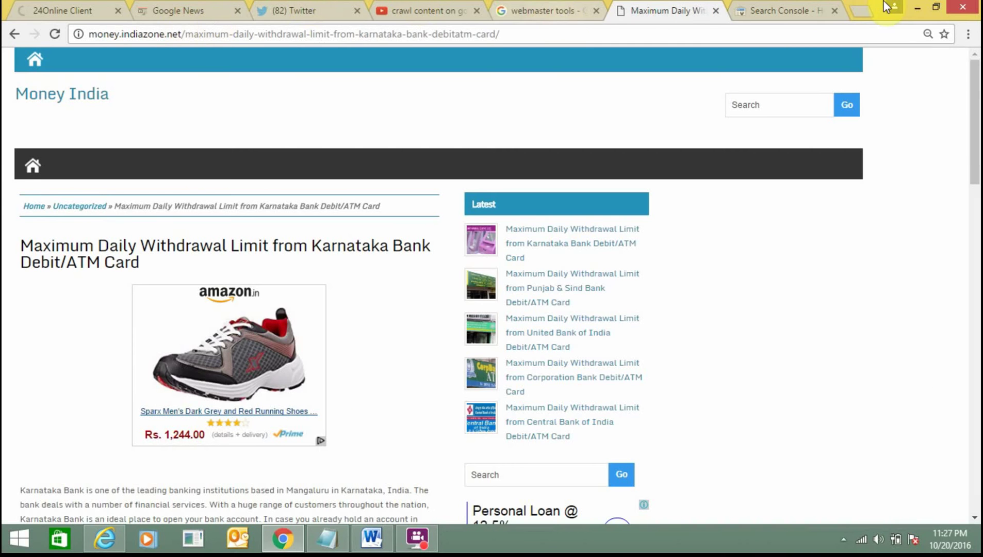
pyautogui.click(808, 7)
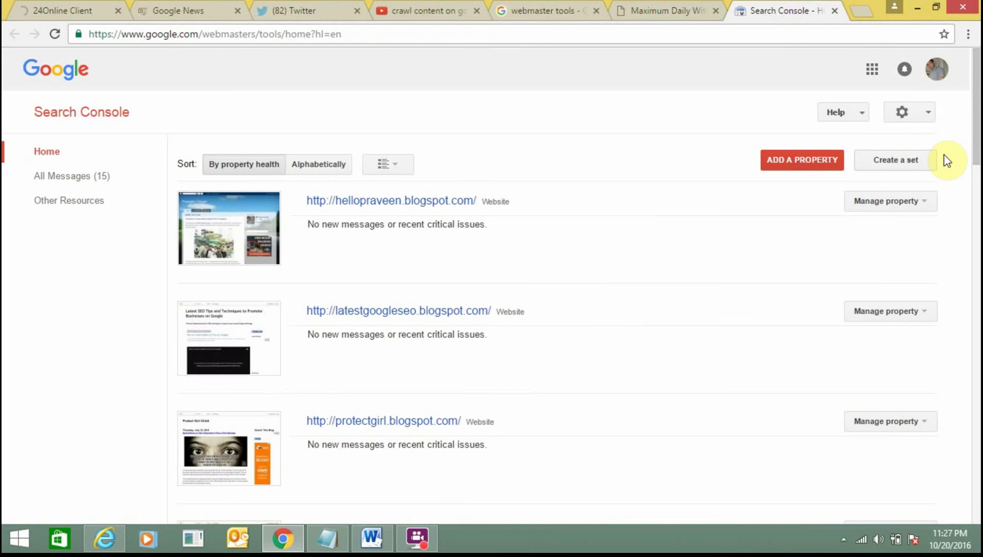
pyautogui.moveTo(976, 154); pyautogui.dragTo(978, 356)
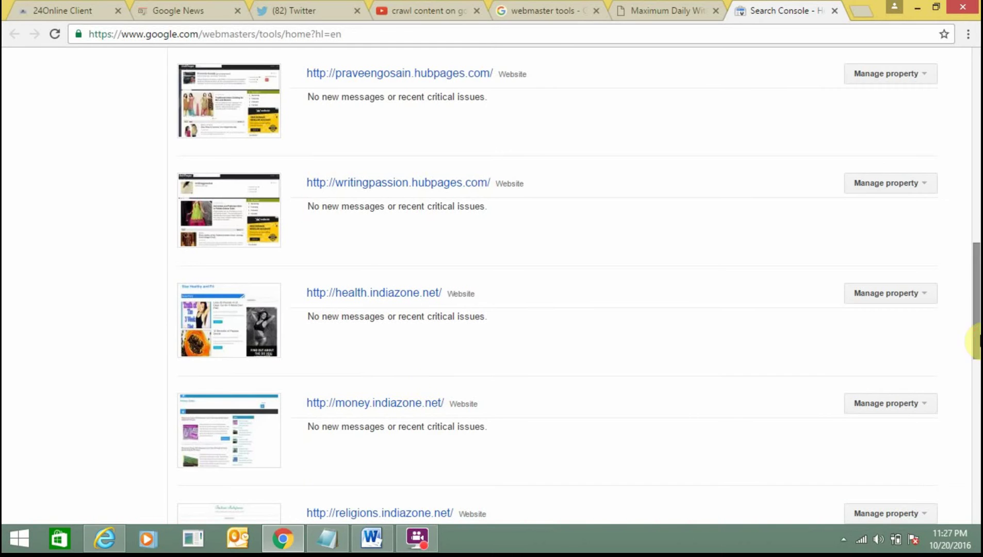
pyautogui.moveTo(976, 340); pyautogui.dragTo(979, 139)
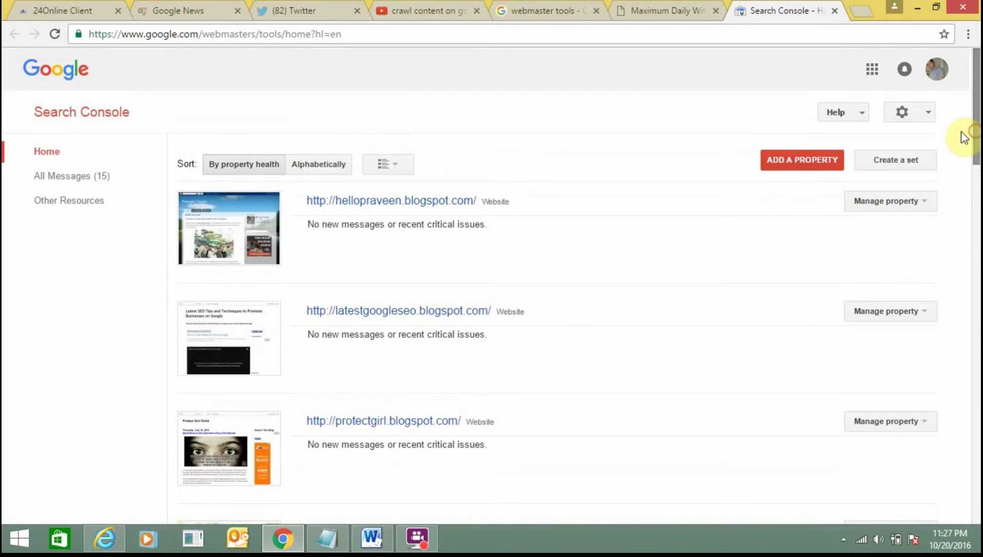
pyautogui.scroll(-2, 979, 291)
pyautogui.scroll(-12, 979, 292)
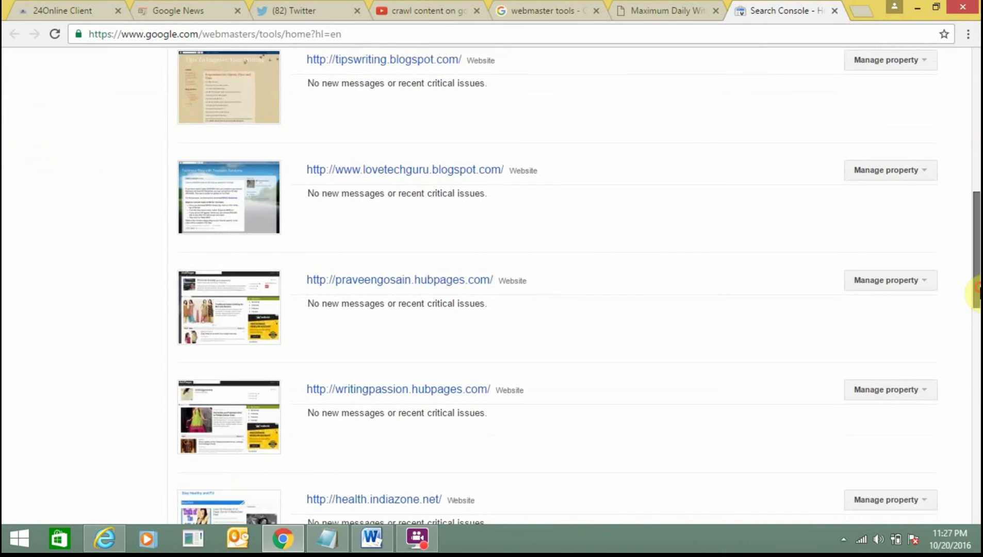
pyautogui.scroll(-6, 978, 300)
pyautogui.scroll(-2, 976, 382)
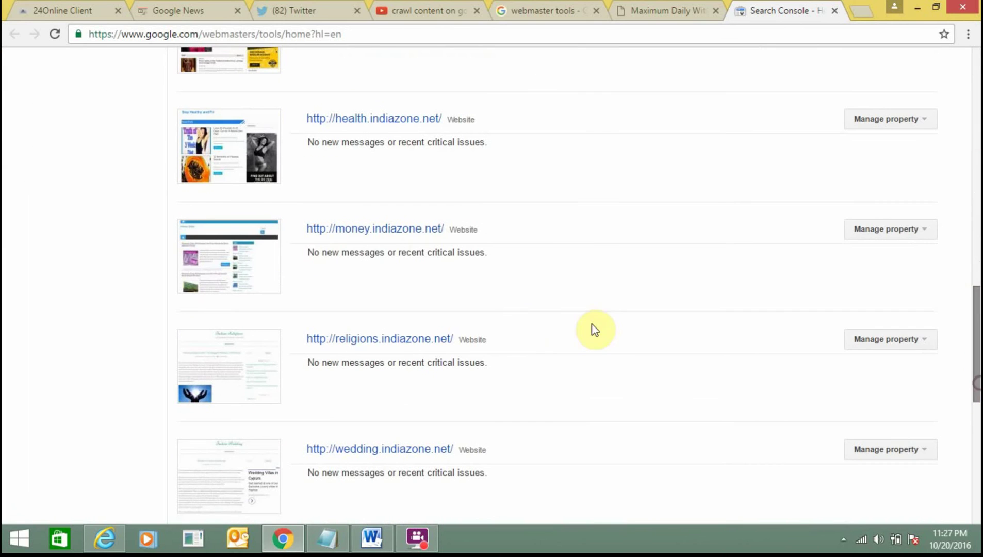
# - Open the money.indiazone.net dashboard, check the article's URL, and expand the Crawl section
pyautogui.click(387, 234)
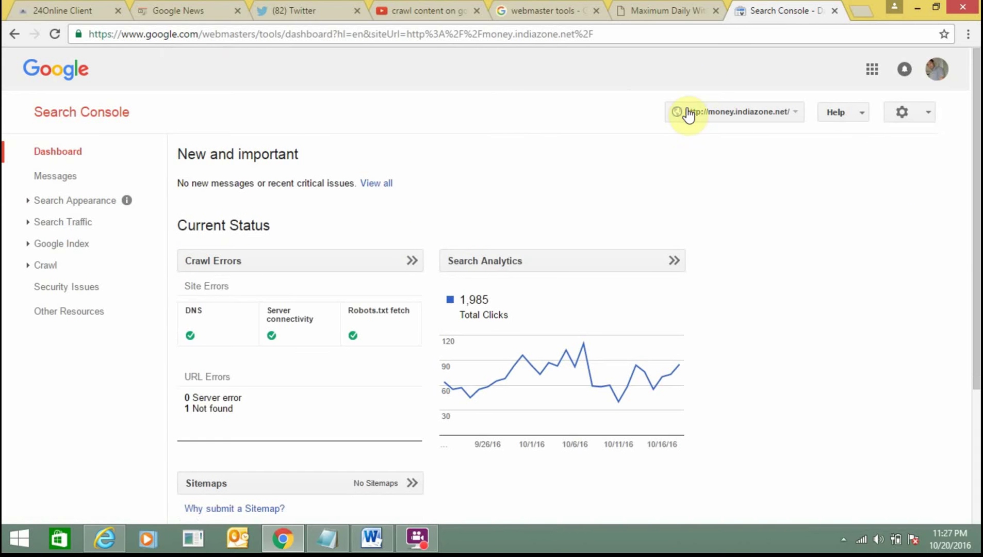
pyautogui.click(683, 7)
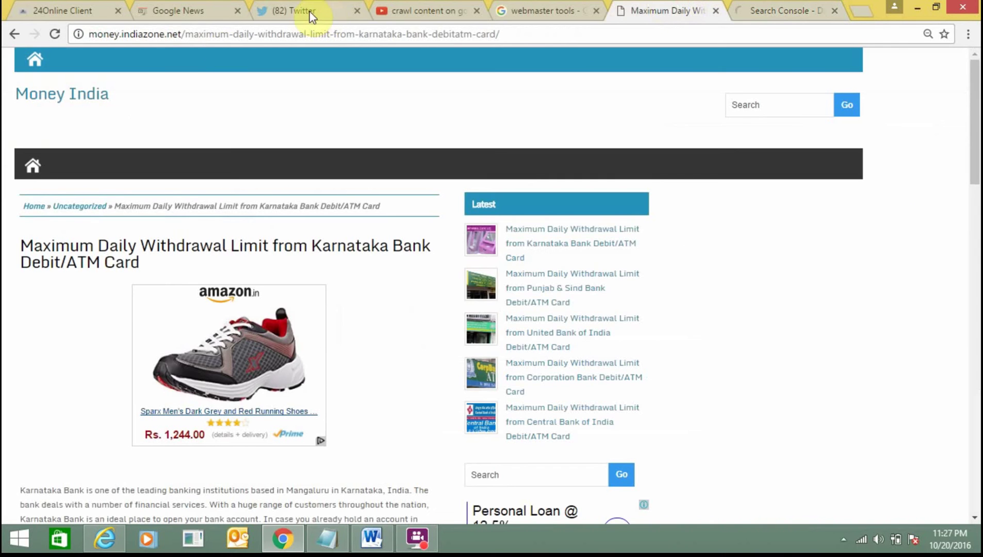
pyautogui.click(182, 33)
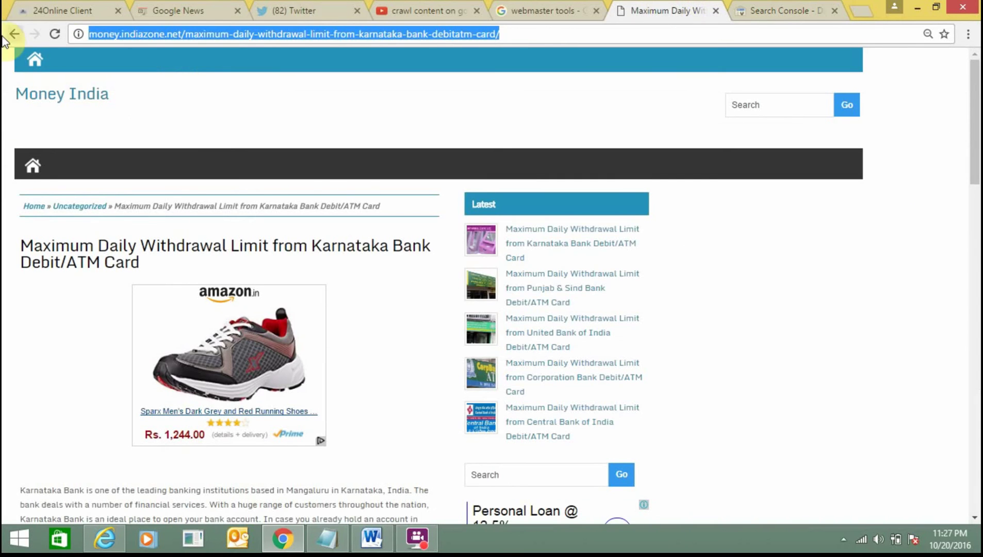
pyautogui.click(801, 6)
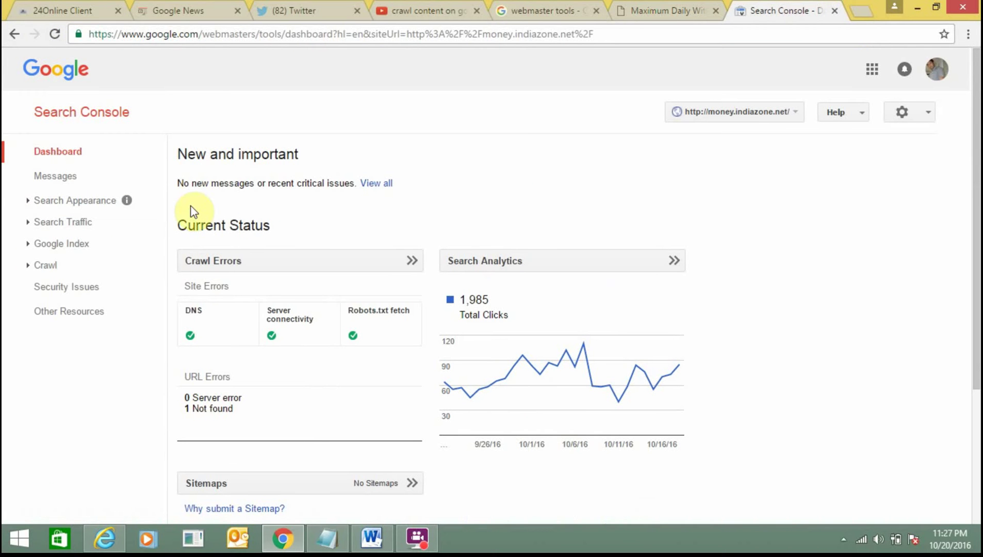
pyautogui.click(31, 266)
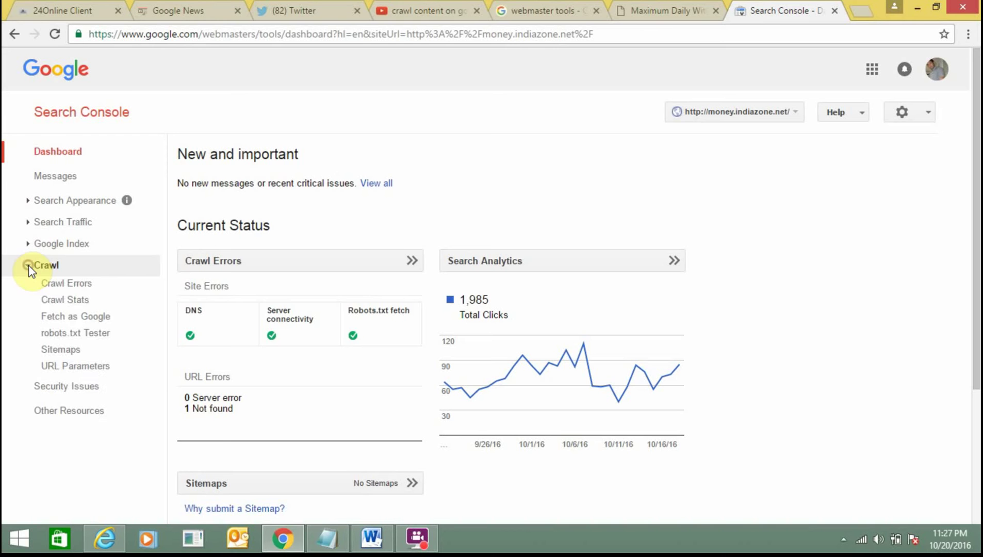
# - Paste the article path maximum-daily-withdrawal-limit-from-karnataka-bank-debitatm-card/ into the Fetch as Google field
pyautogui.click(55, 322)
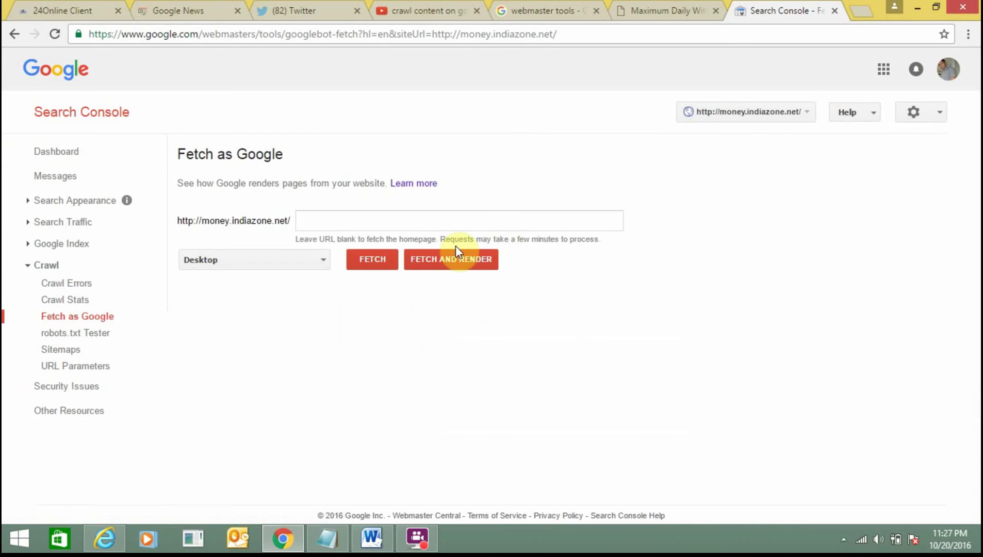
pyautogui.click(675, 8)
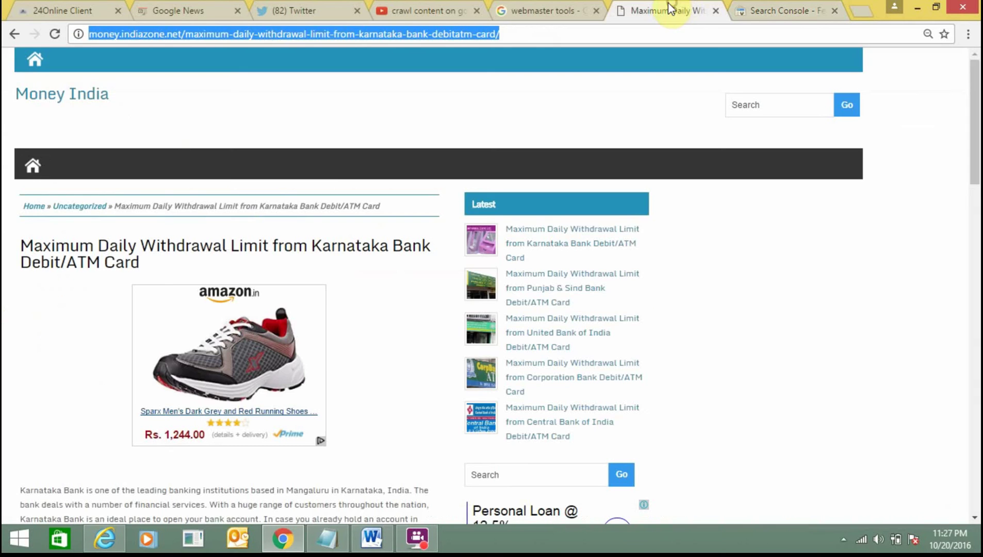
pyautogui.click(186, 34)
pyautogui.moveTo(185, 34); pyautogui.dragTo(548, 54)
pyautogui.hotkey('ctrl', 'c')
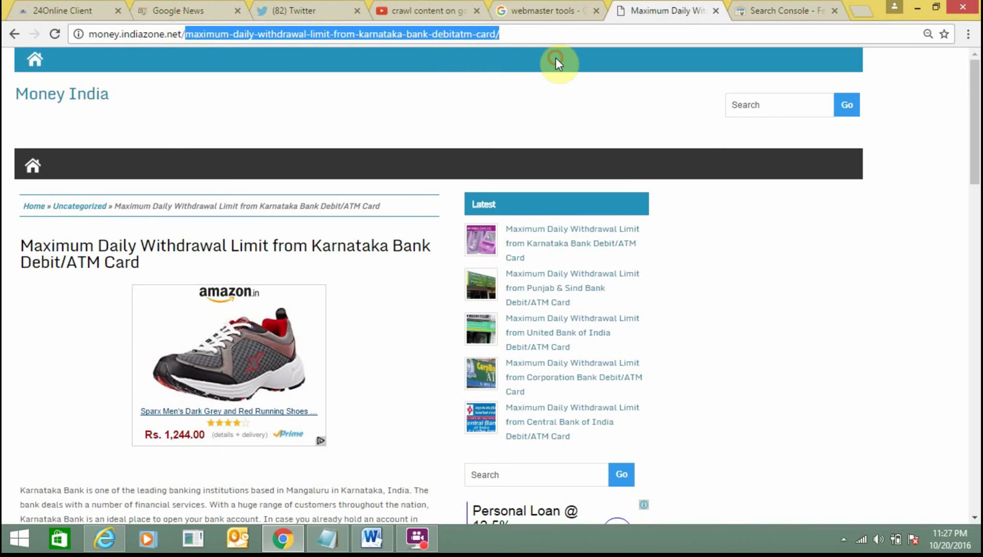
pyautogui.hotkey('ctrl', 'Tab')
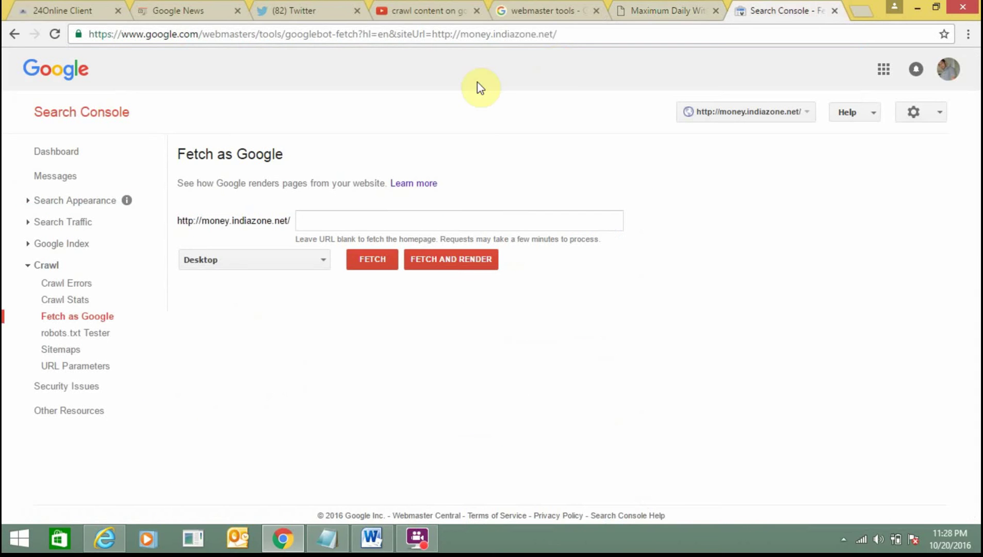
pyautogui.click(336, 213)
pyautogui.hotkey('ctrl', 'v')
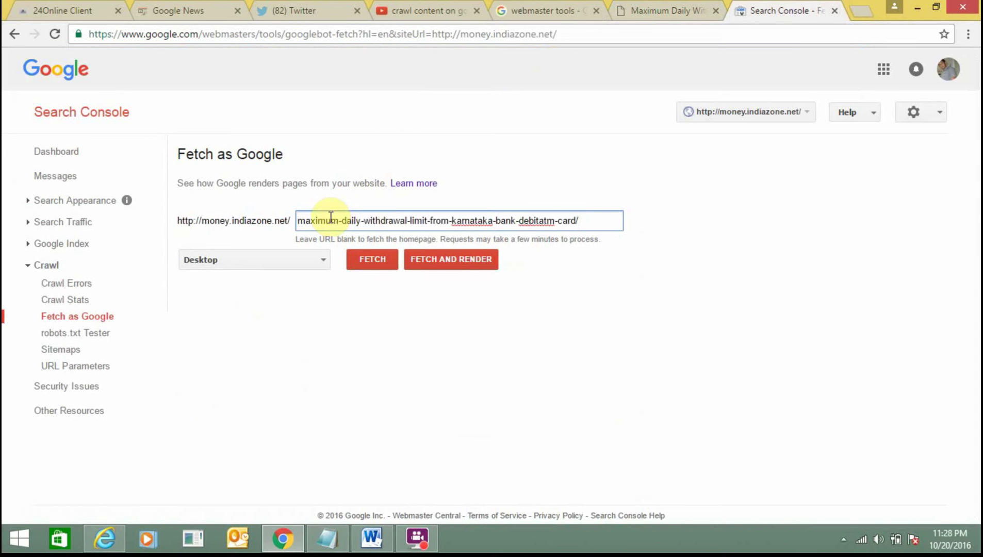
# - Highlight the site address prefix and then the entered article path to explain them
pyautogui.moveTo(291, 222); pyautogui.dragTo(179, 237)
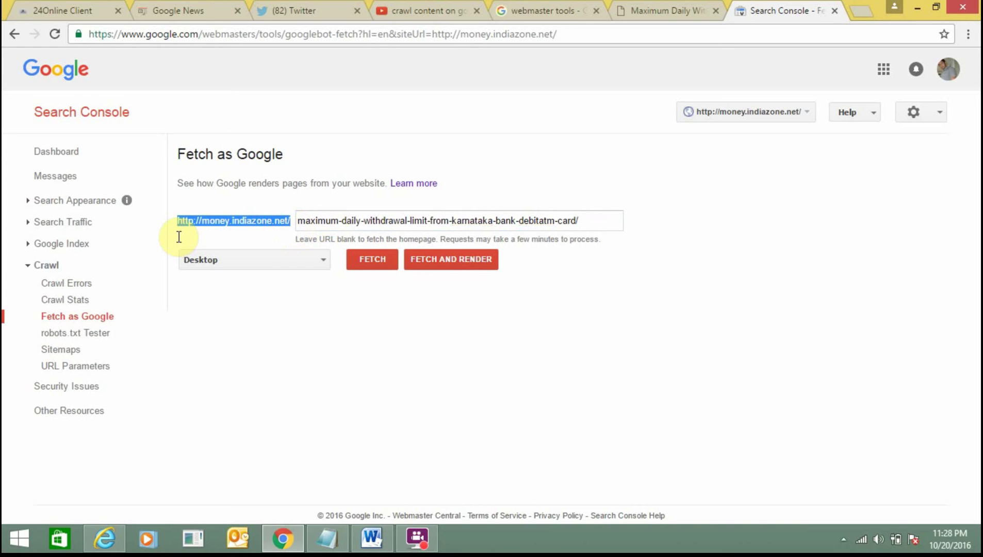
pyautogui.click(288, 224)
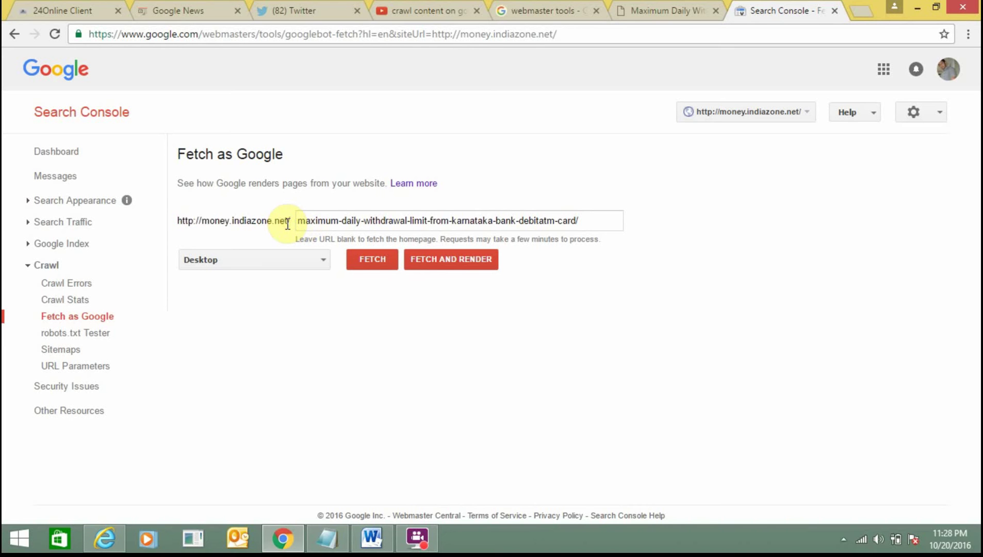
pyautogui.moveTo(298, 221); pyautogui.dragTo(589, 228)
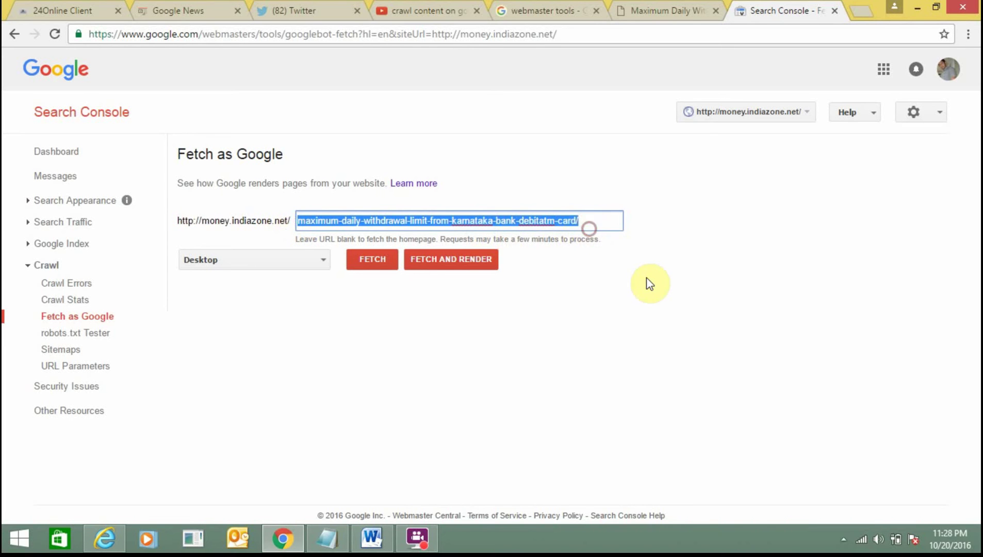
pyautogui.click(649, 283)
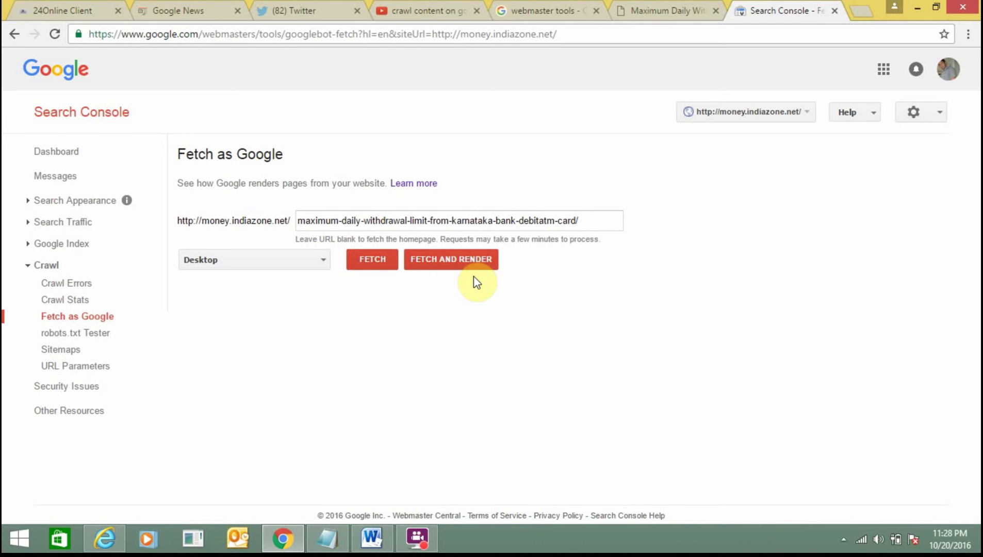
# - Keep Desktop as the crawler type and run Fetch and Render on the article path
pyautogui.click(319, 261)
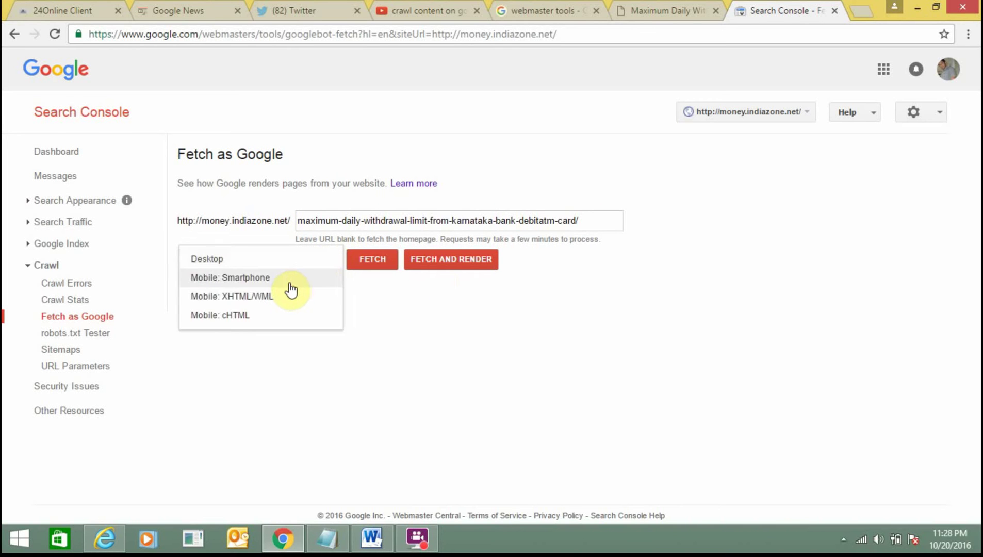
pyautogui.click(272, 259)
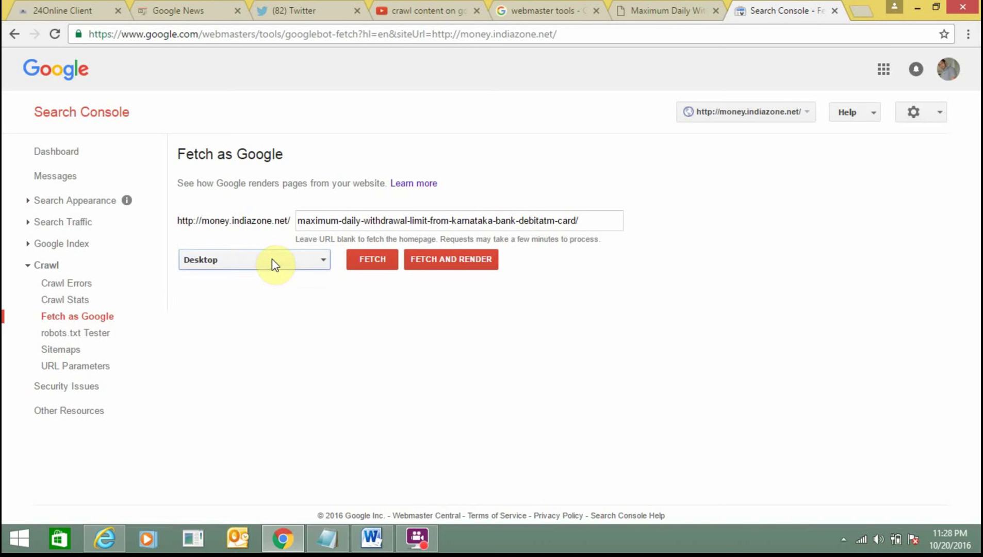
pyautogui.click(461, 267)
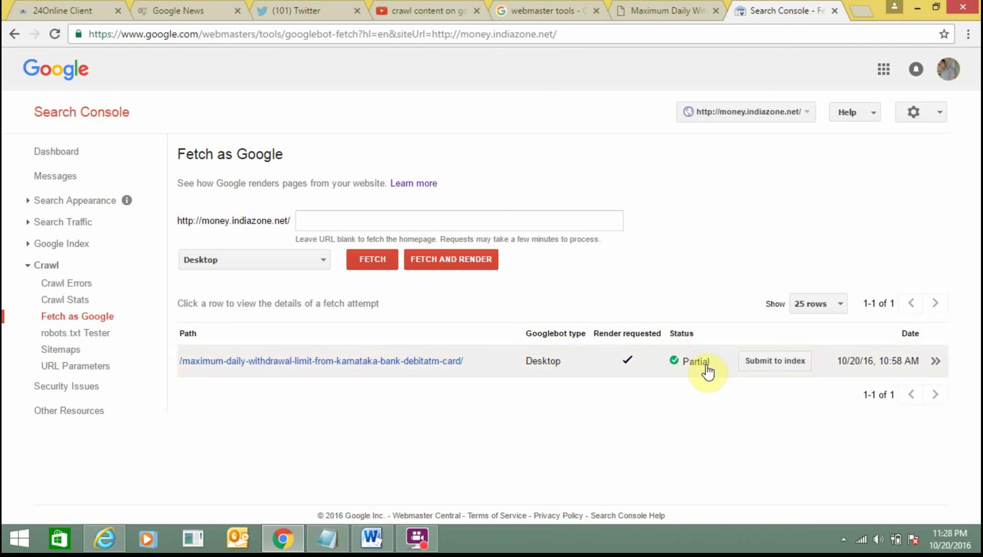
# - Submit the fetched article URL to the index using Crawl only this URL, passing the robot check
pyautogui.click(779, 368)
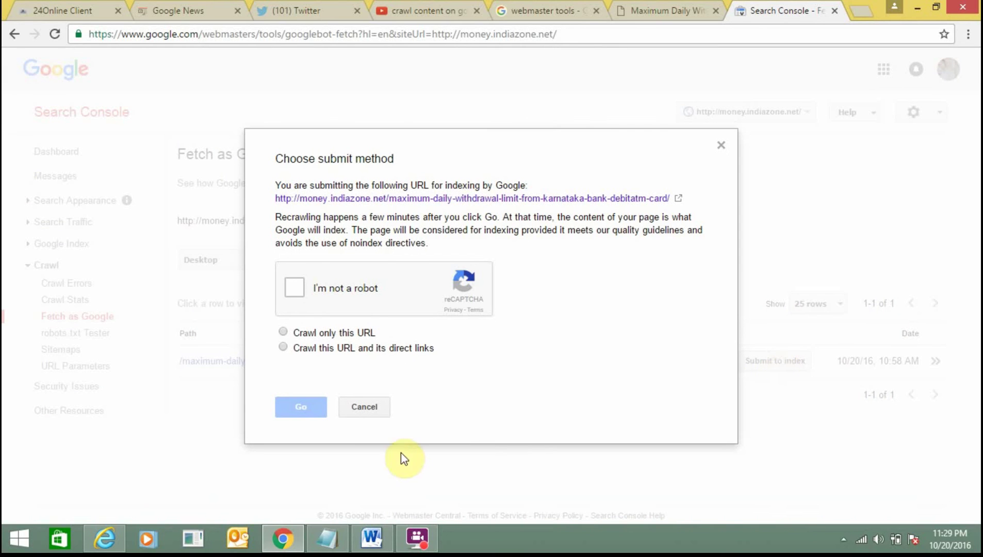
pyautogui.moveTo(322, 350)
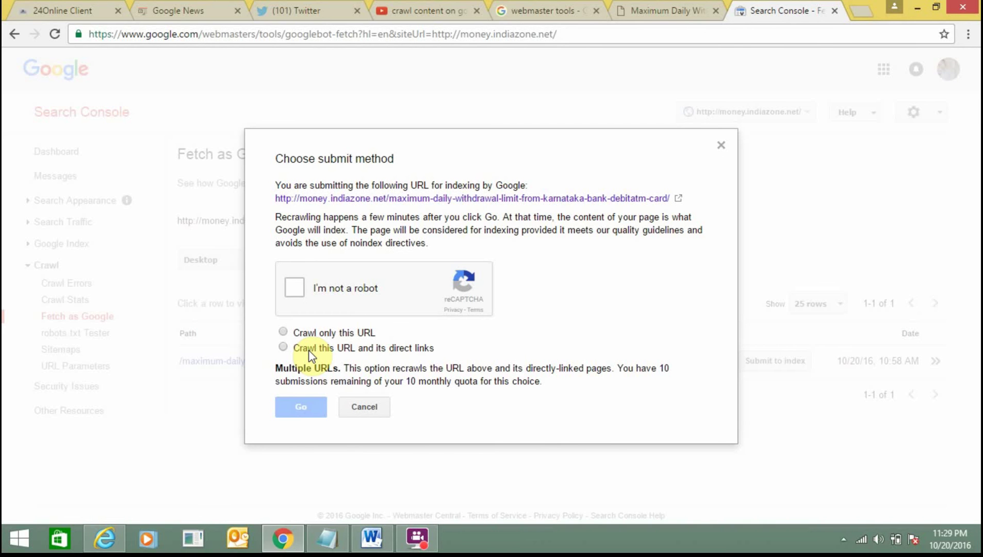
pyautogui.click(664, 7)
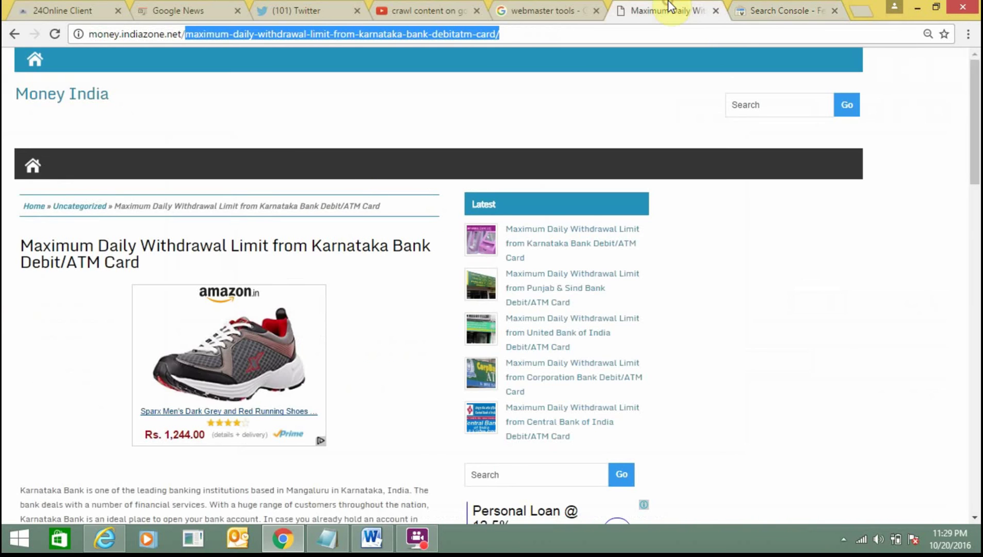
pyautogui.moveTo(977, 160); pyautogui.dragTo(958, 199)
pyautogui.hotkey('ctrl', 'Tab')
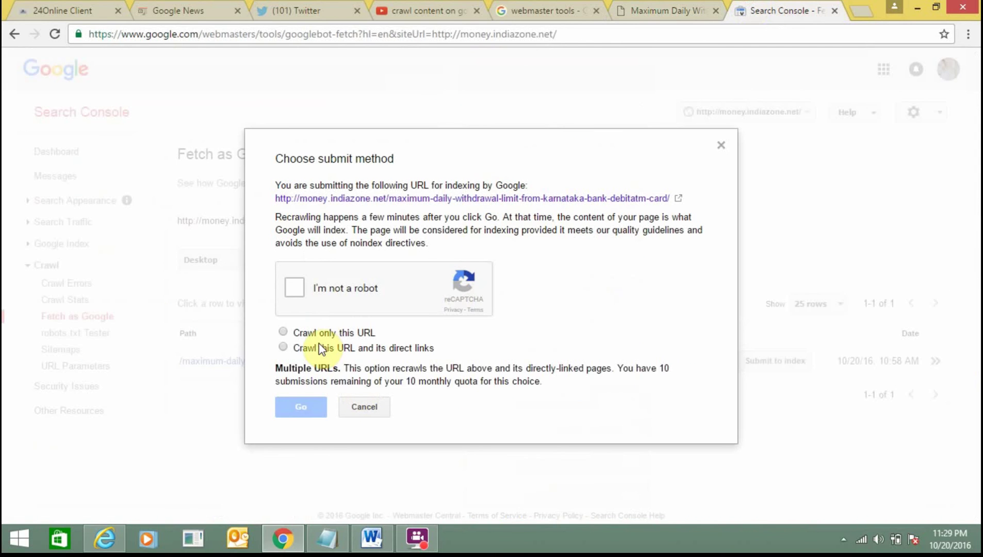
pyautogui.click(318, 335)
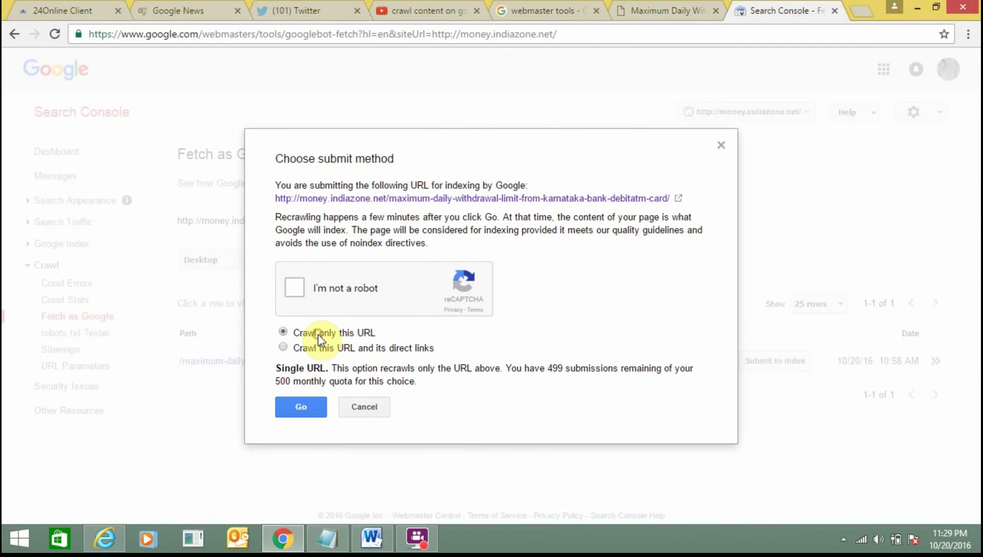
pyautogui.click(295, 288)
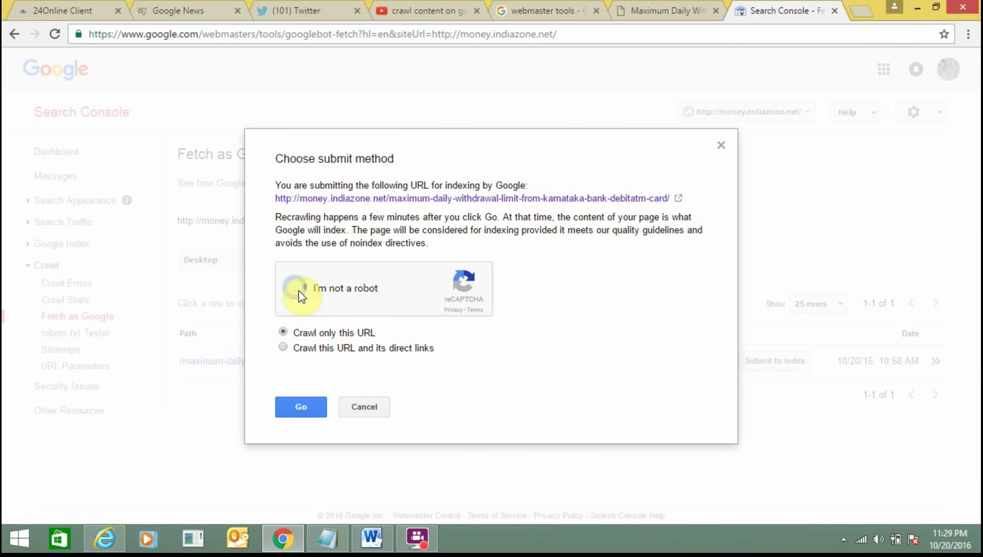
pyautogui.click(306, 403)
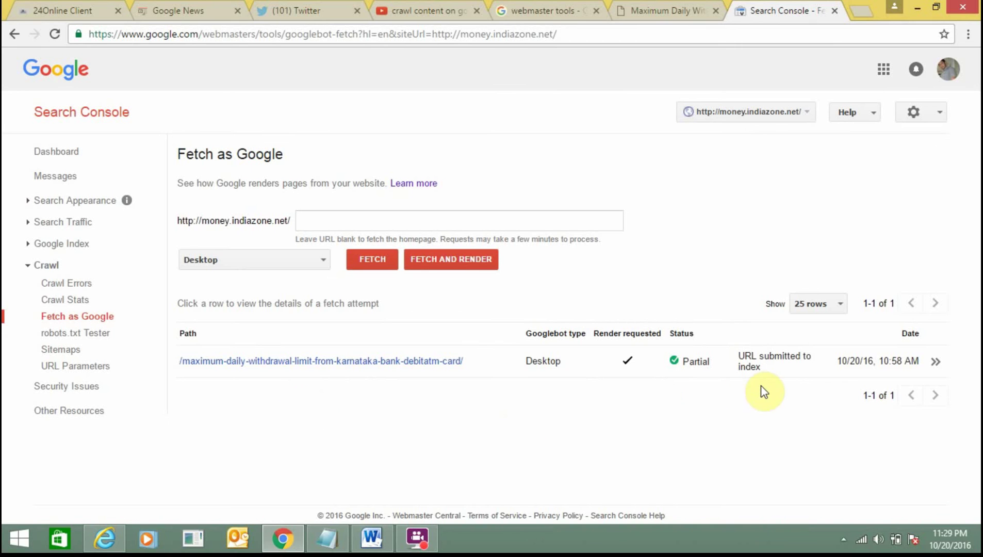
# - Open the article's fetch row to view Googlebot's and a visitor's rendering side by side
pyautogui.moveTo(762, 376); pyautogui.dragTo(721, 362)
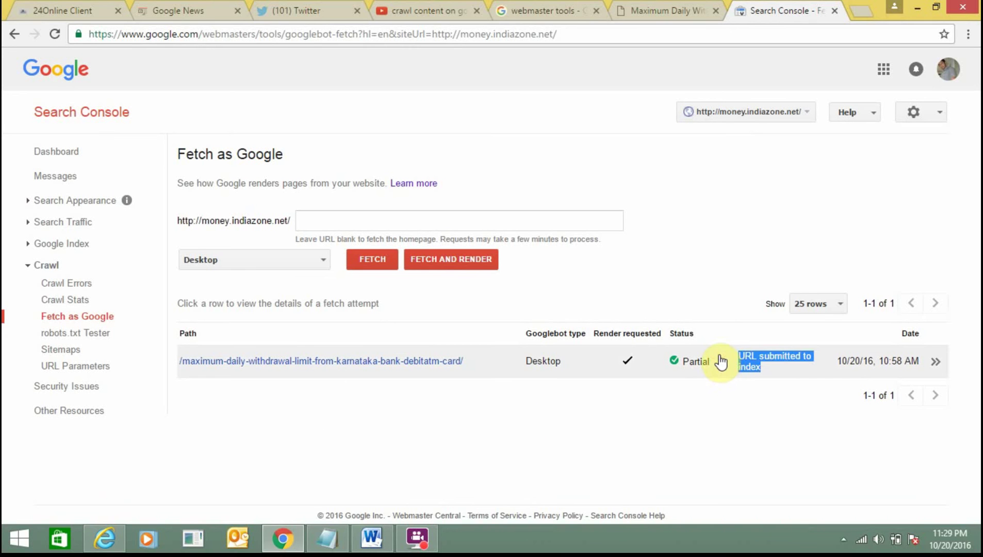
pyautogui.click(721, 363)
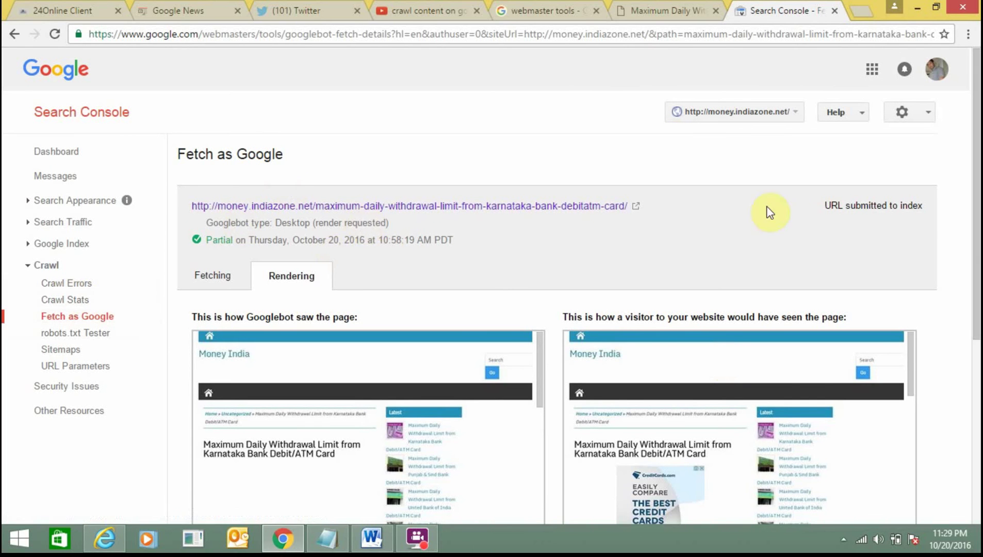
pyautogui.moveTo(977, 228); pyautogui.dragTo(978, 304)
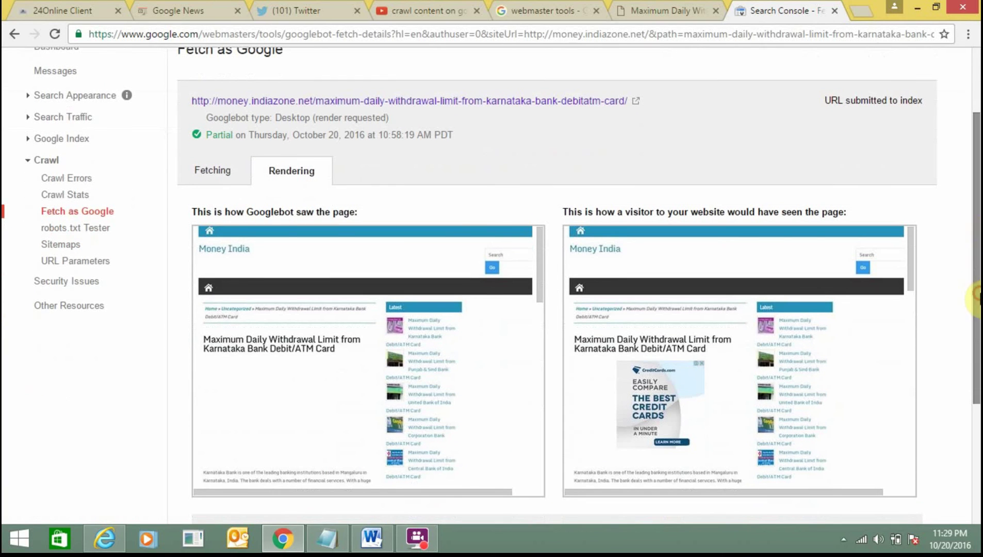
pyautogui.moveTo(263, 214); pyautogui.dragTo(357, 211)
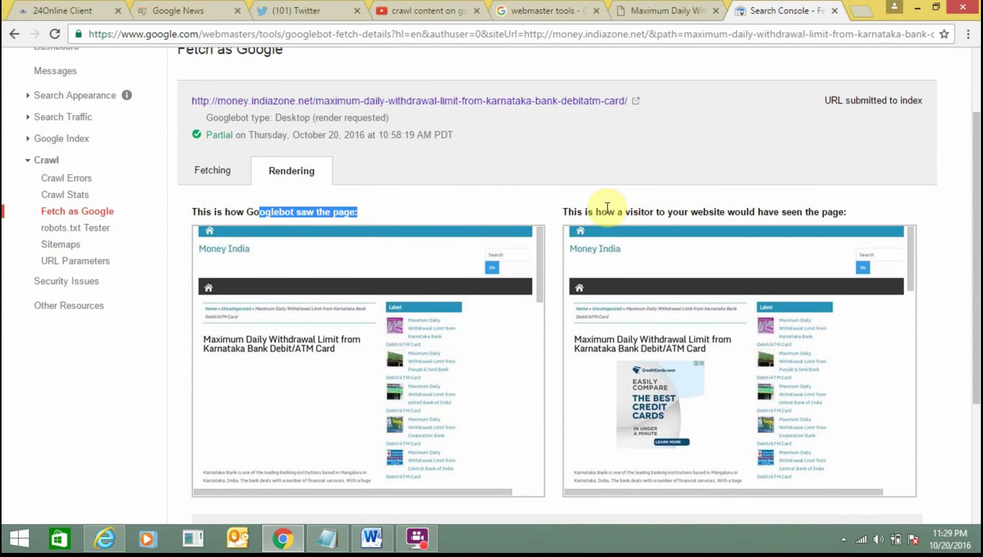
pyautogui.moveTo(583, 212); pyautogui.dragTo(889, 209)
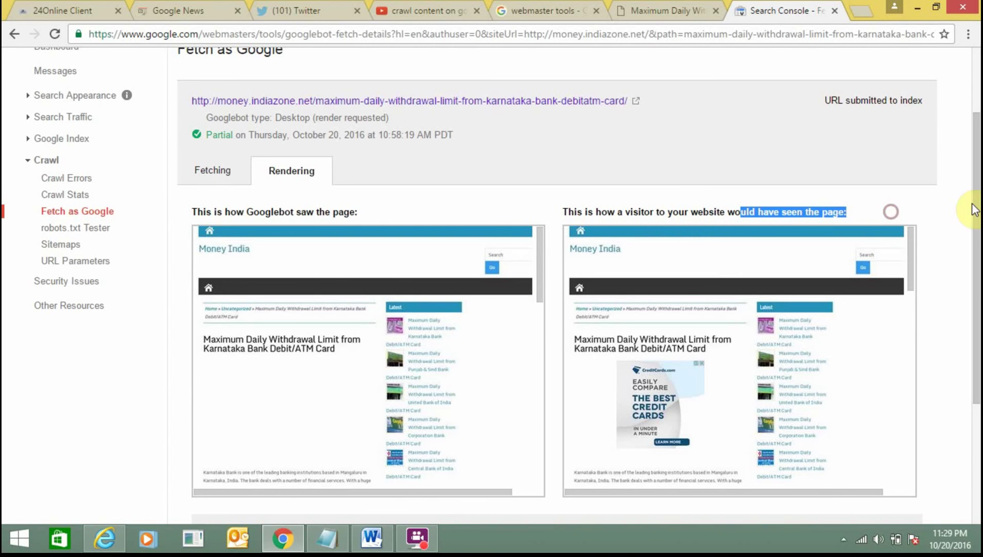
pyautogui.moveTo(977, 208); pyautogui.dragTo(978, 287)
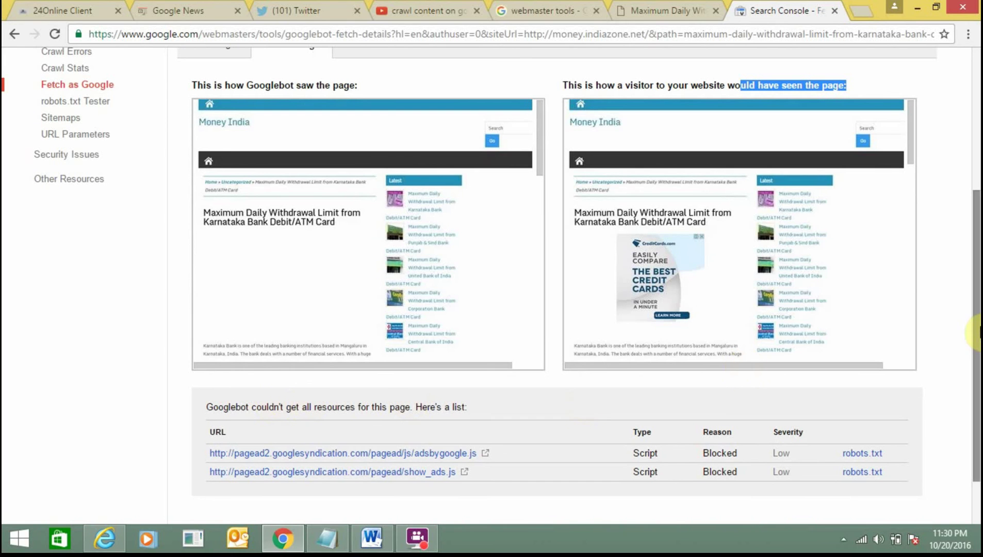
pyautogui.moveTo(977, 307); pyautogui.dragTo(979, 168)
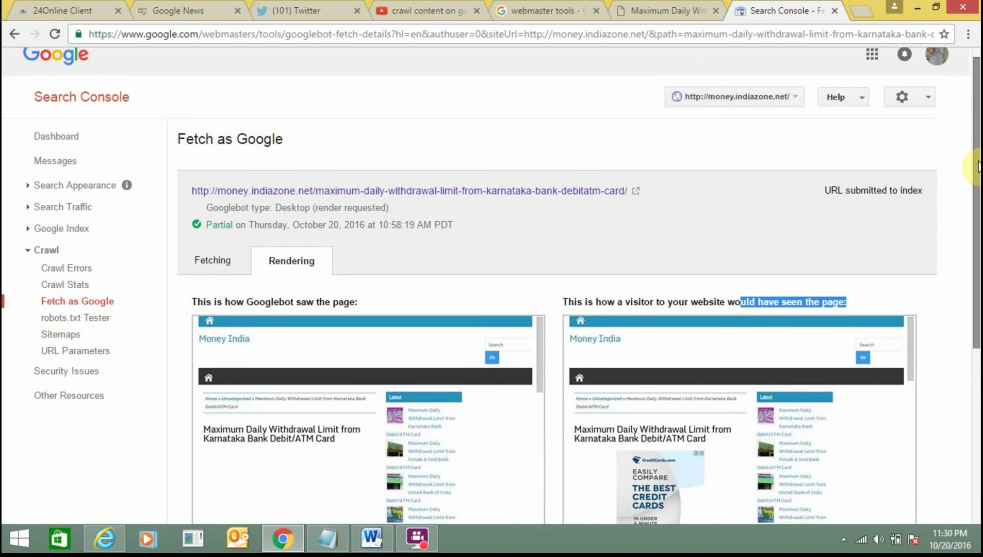